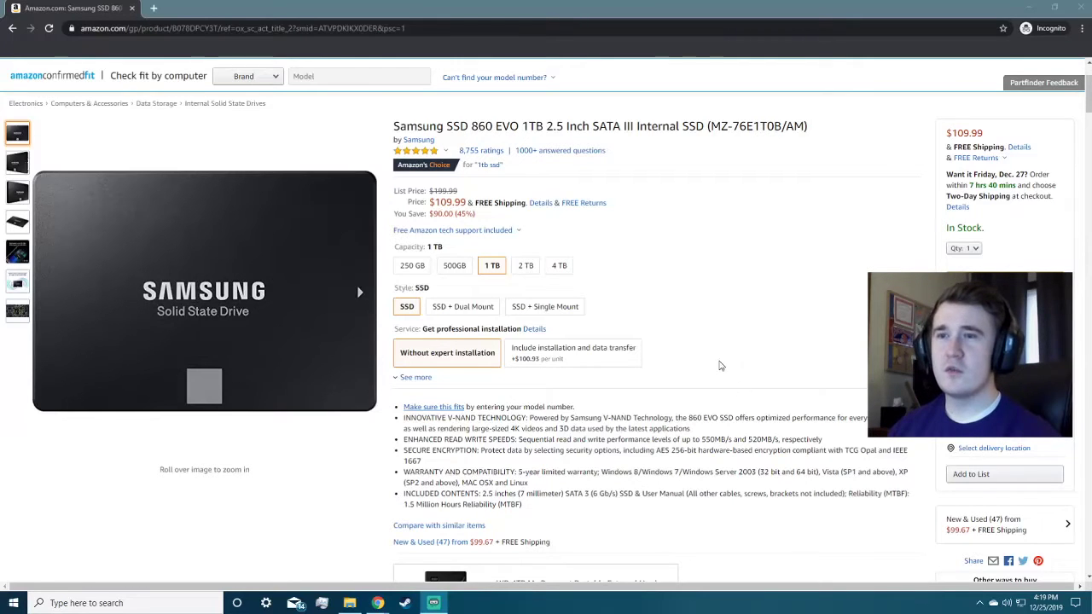
Step: Examine the Samsung SSD 860 EVO product page, including related products and the manufacturer's performance, endurance, compatibility, form factor and software sections
{"action": "scroll", "coordinate": [724, 376], "scroll_direction": "down", "scroll_amount": 3}
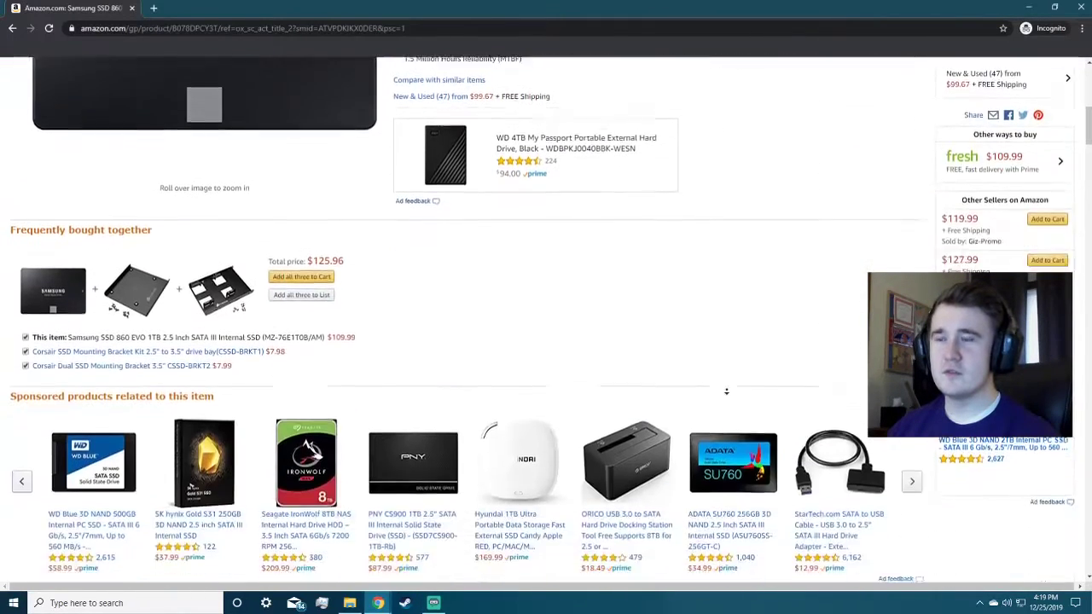
{"action": "scroll", "coordinate": [726, 391], "scroll_direction": "down", "scroll_amount": 10}
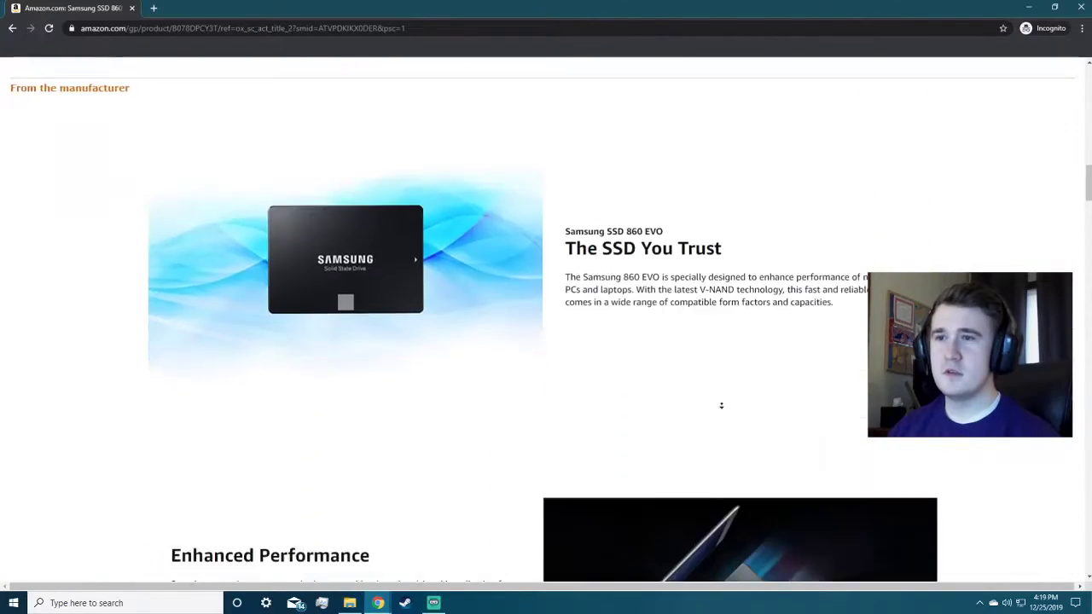
{"action": "scroll", "coordinate": [721, 406], "scroll_direction": "down", "scroll_amount": 5}
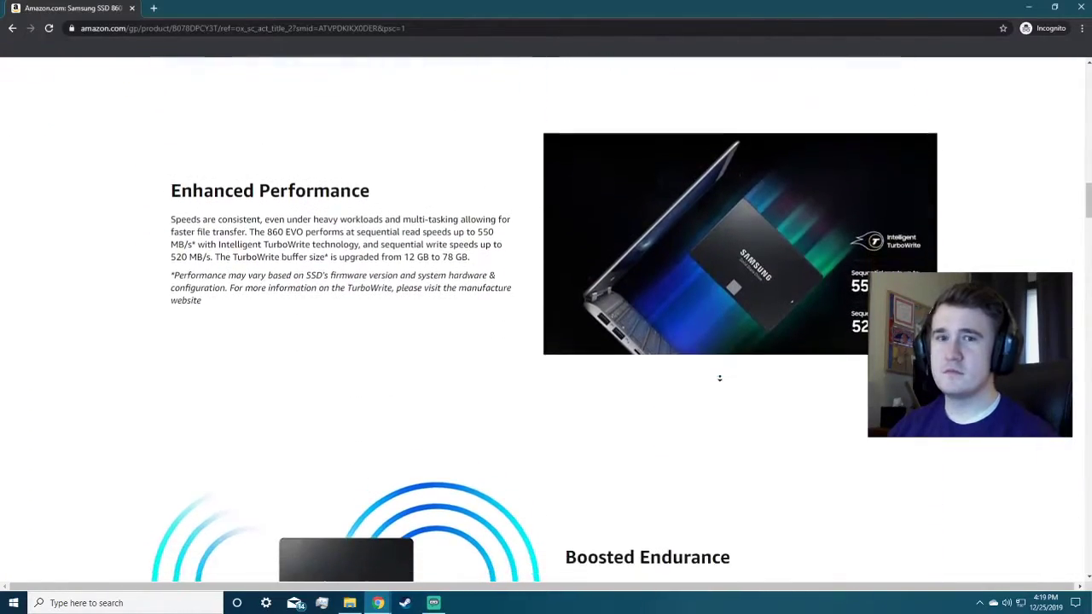
{"action": "scroll", "coordinate": [720, 378], "scroll_direction": "down", "scroll_amount": 4}
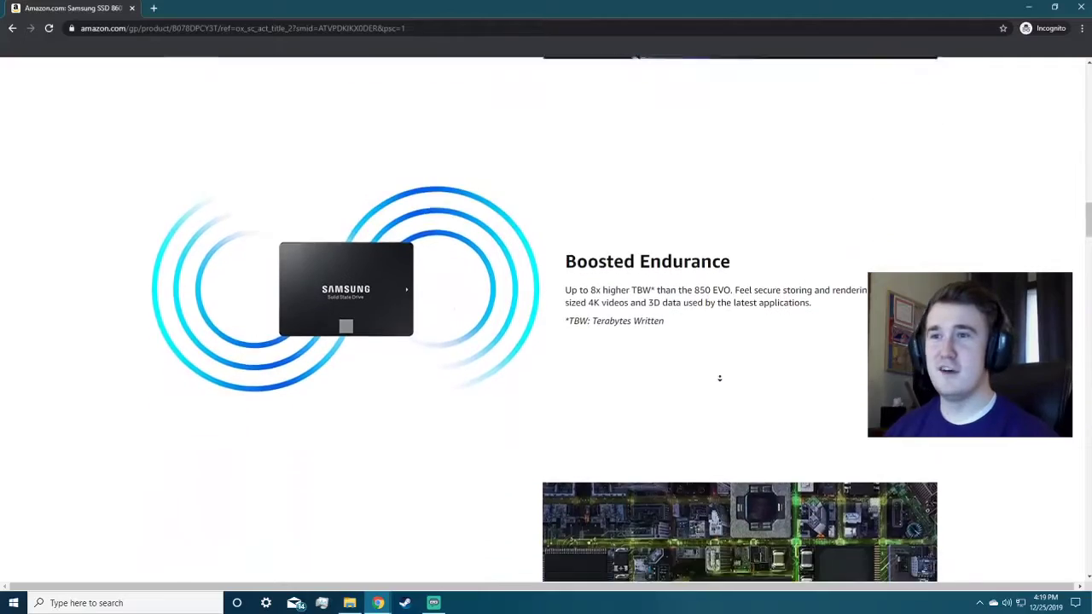
{"action": "scroll", "coordinate": [719, 378], "scroll_direction": "down", "scroll_amount": 4}
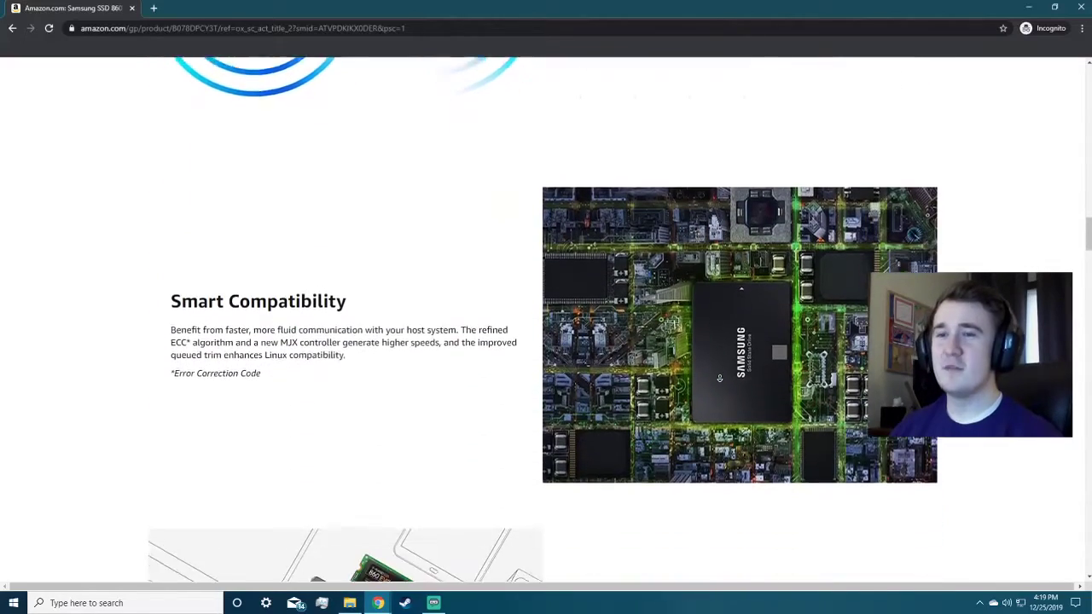
{"action": "scroll", "coordinate": [720, 378], "scroll_direction": "down", "scroll_amount": 4}
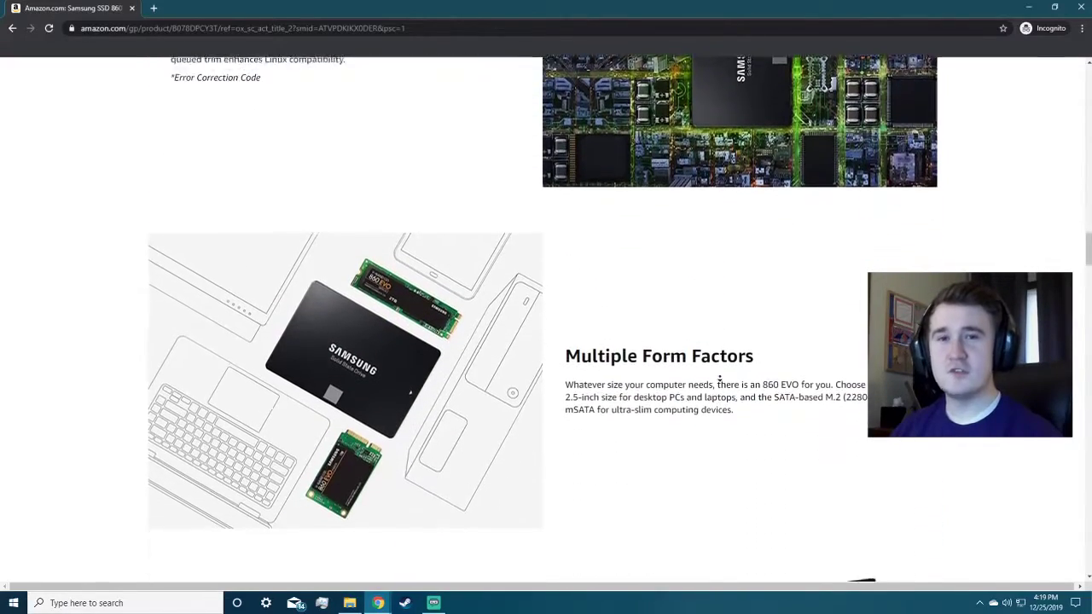
{"action": "scroll", "coordinate": [720, 379], "scroll_direction": "down", "scroll_amount": 4}
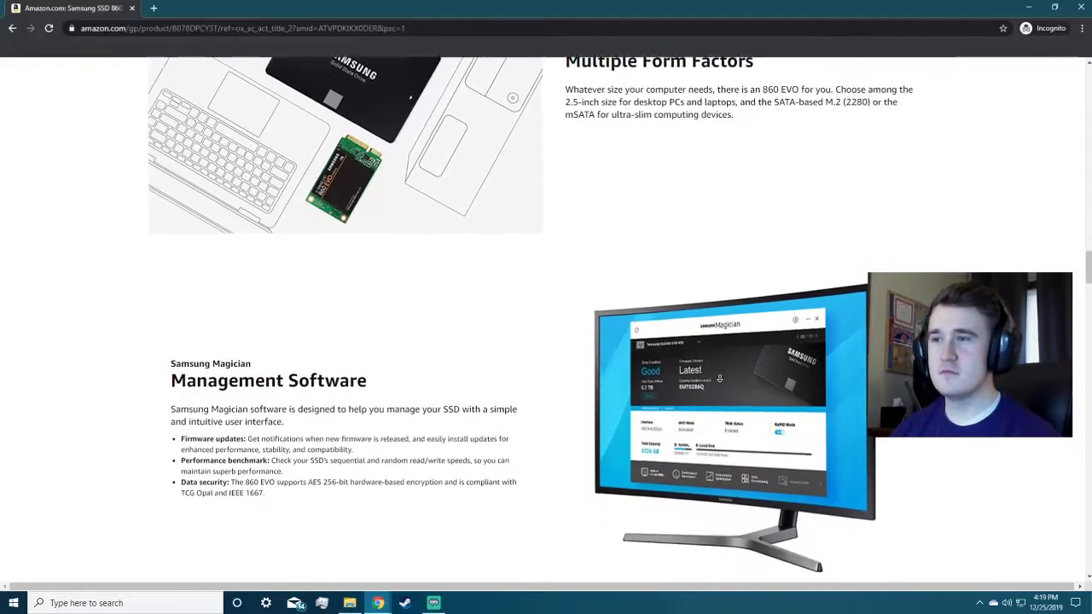
{"action": "scroll", "coordinate": [719, 378], "scroll_direction": "down", "scroll_amount": 4}
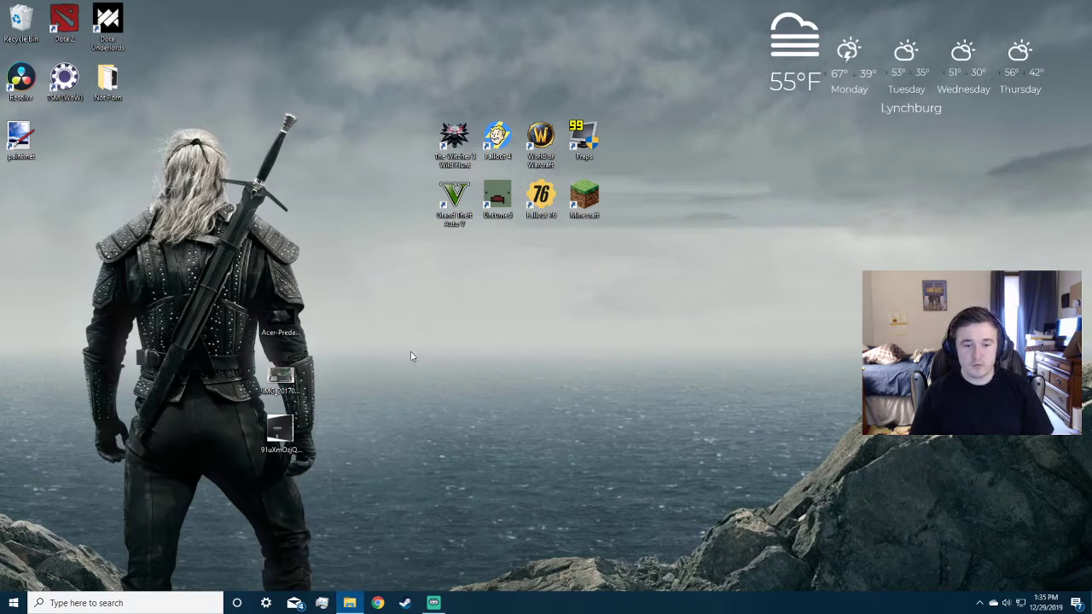
Step: Check the computer's installed drives and the free space on Local Disk (C:) in File Explorer, closing the window when done
{"action": "left_click_drag", "start_coordinate": [264, 119], "coordinate": [512, 100]}
{"action": "left_click", "coordinate": [330, 389]}
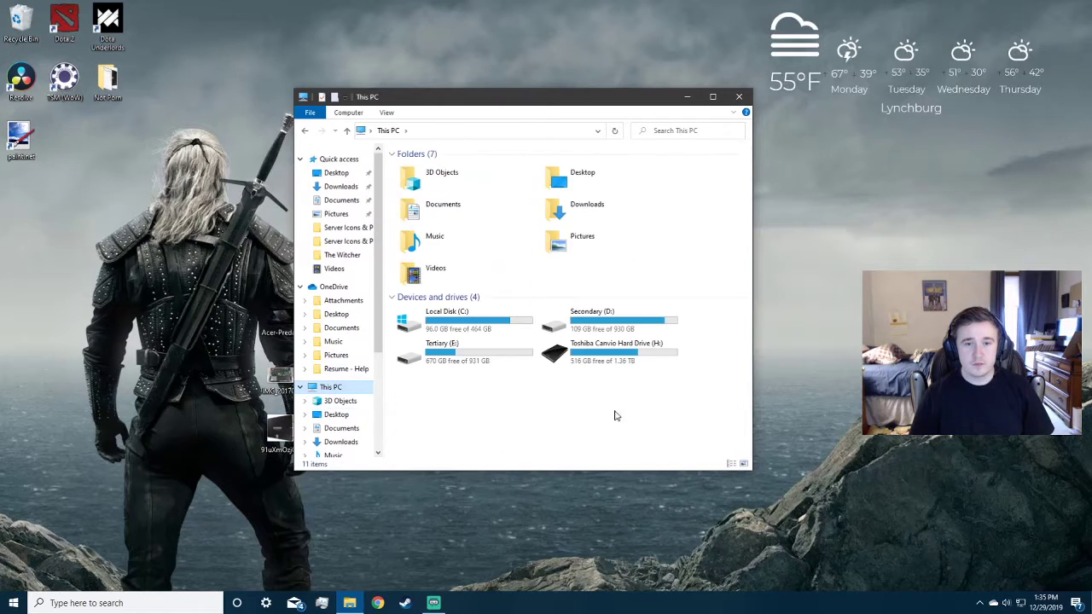
{"action": "left_click", "coordinate": [460, 327]}
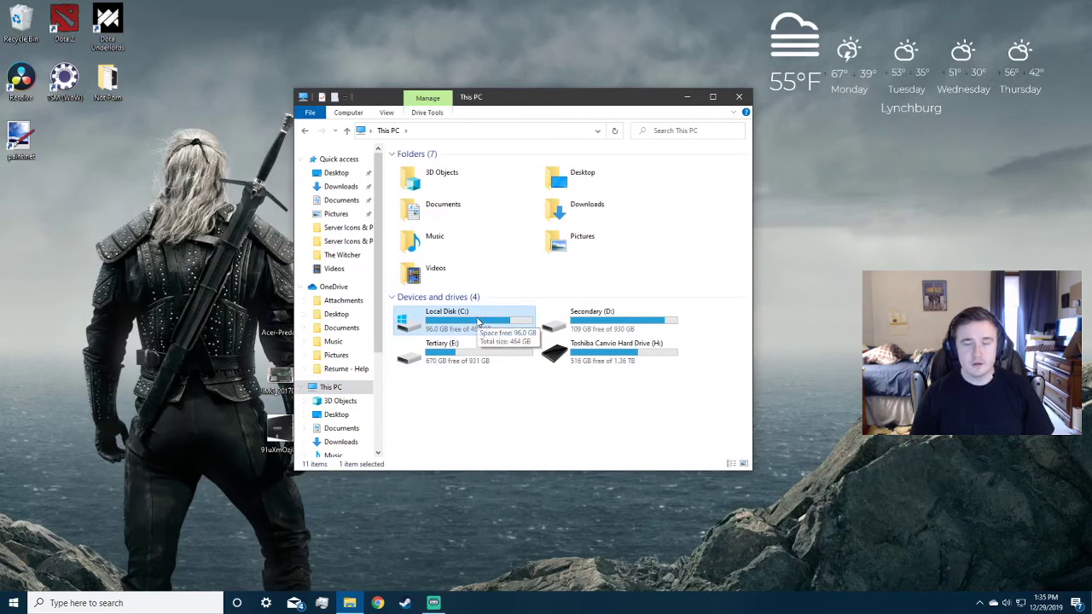
{"action": "left_click", "coordinate": [739, 96]}
Step: Search Windows for "disk management" and open the tool for creating and formatting hard disk partitions
{"action": "left_click", "coordinate": [110, 604]}
{"action": "type", "text": "d"}
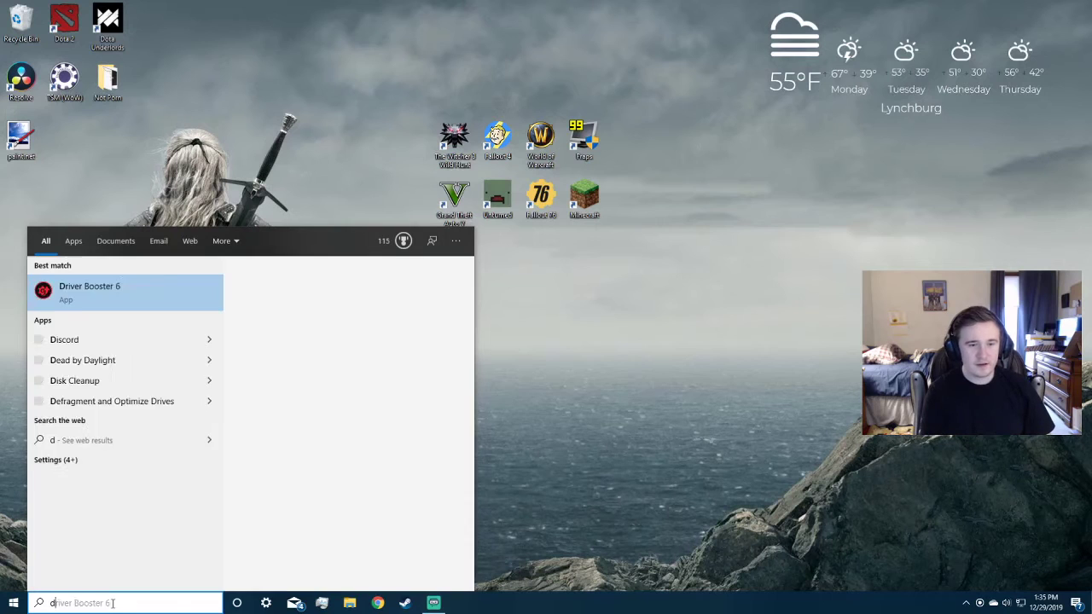
{"action": "type", "text": "isk ma"}
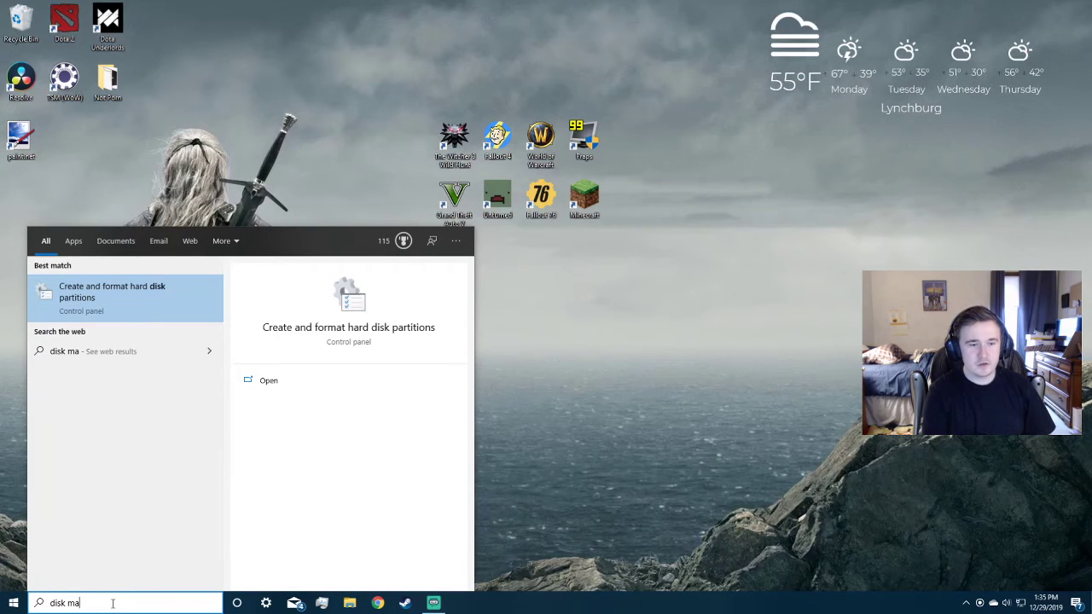
{"action": "type", "text": "nagement"}
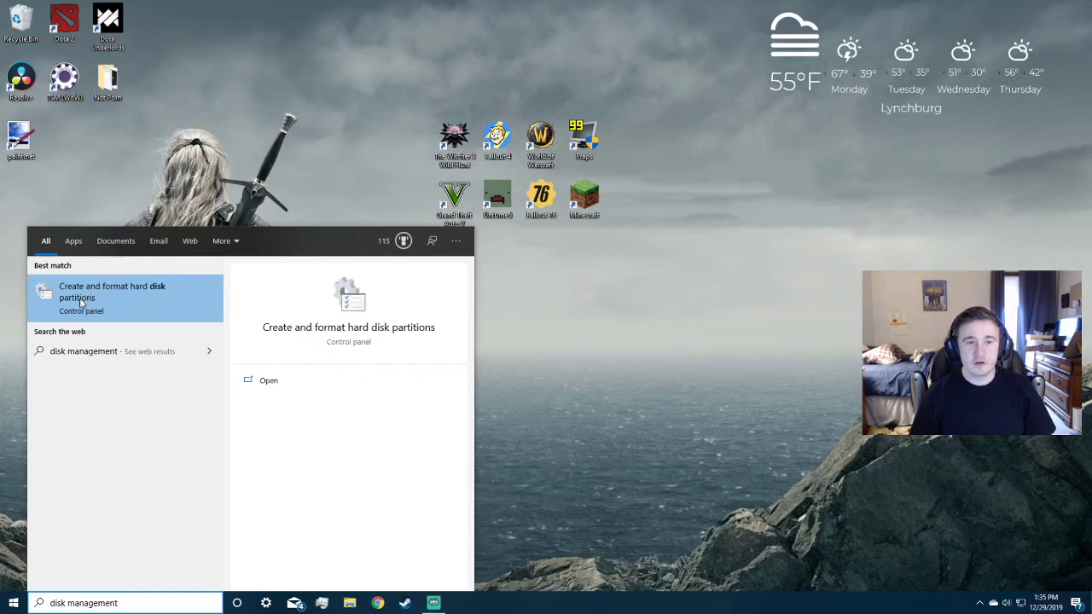
{"action": "left_click", "coordinate": [80, 305]}
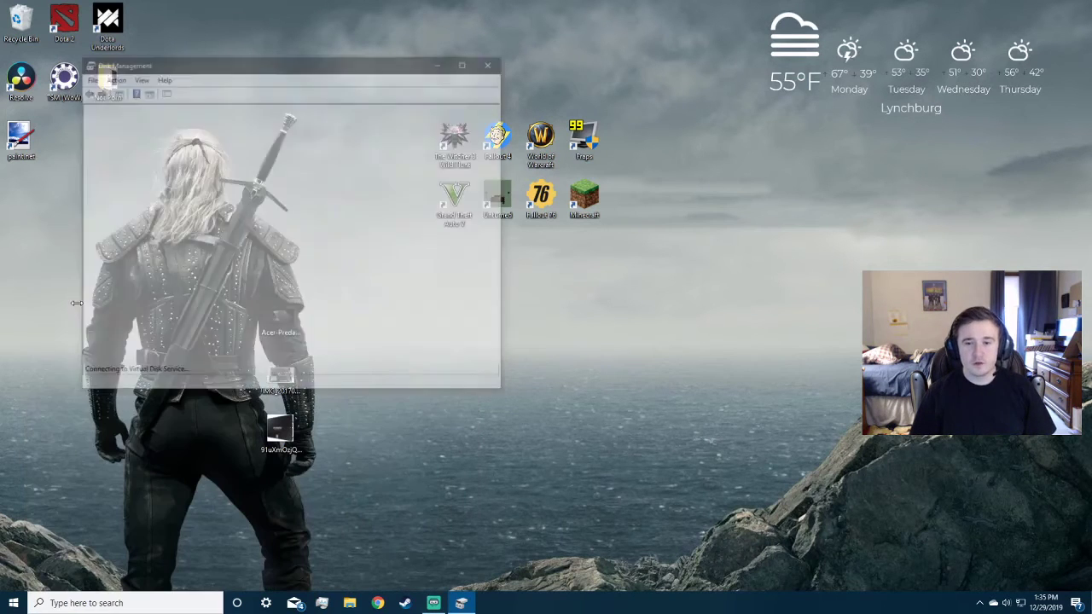
Step: Move the Disk Management window towards the middle of the desktop and review all the listed disks
{"action": "left_click_drag", "start_coordinate": [279, 64], "coordinate": [526, 113]}
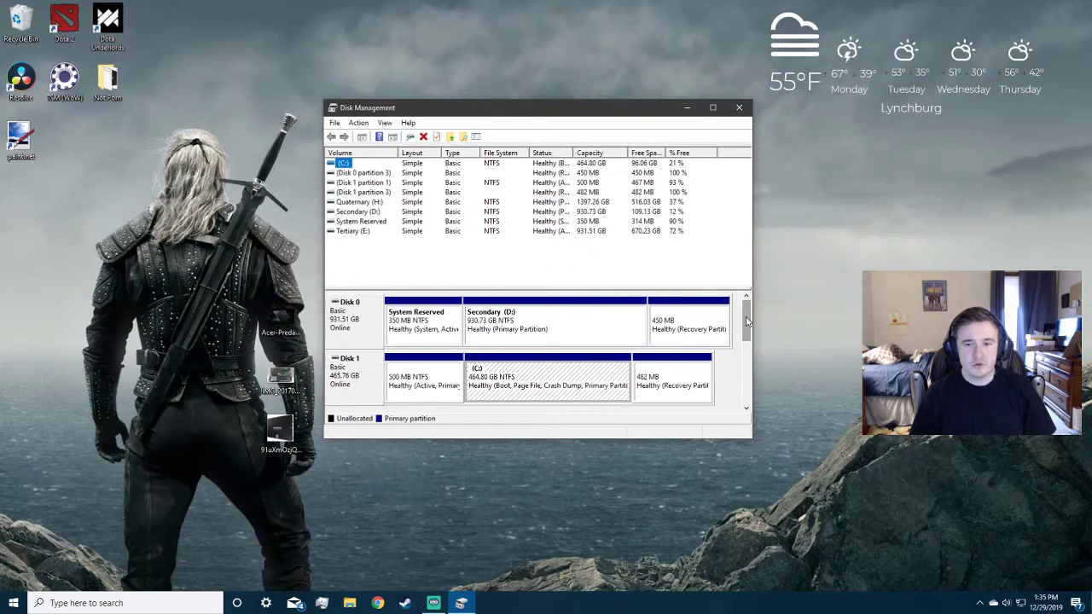
{"action": "left_click_drag", "start_coordinate": [746, 321], "coordinate": [743, 386]}
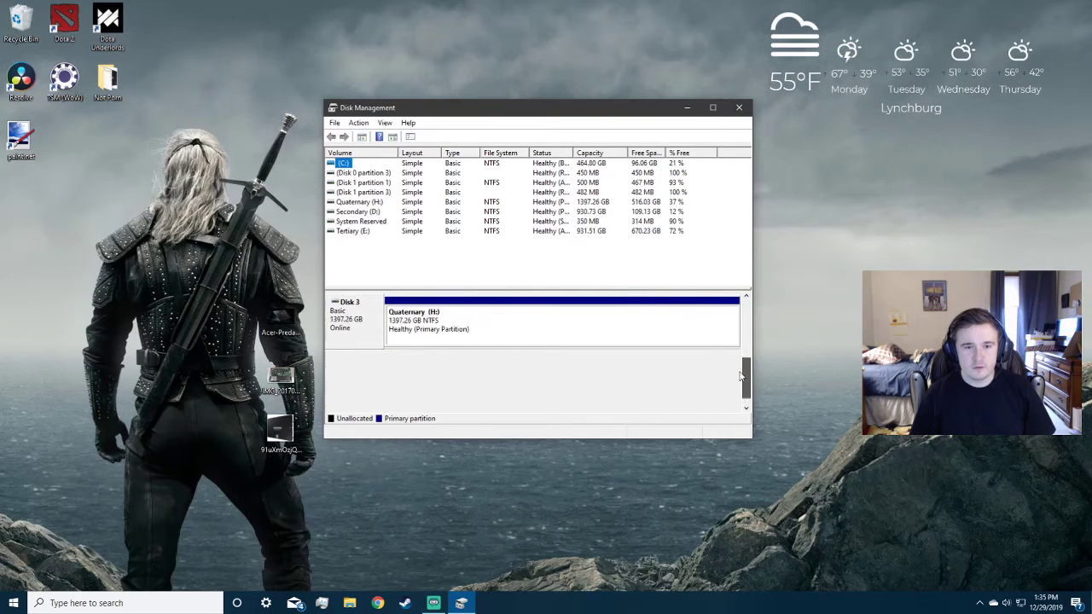
{"action": "scroll", "coordinate": [732, 325], "scroll_direction": "up", "scroll_amount": 5}
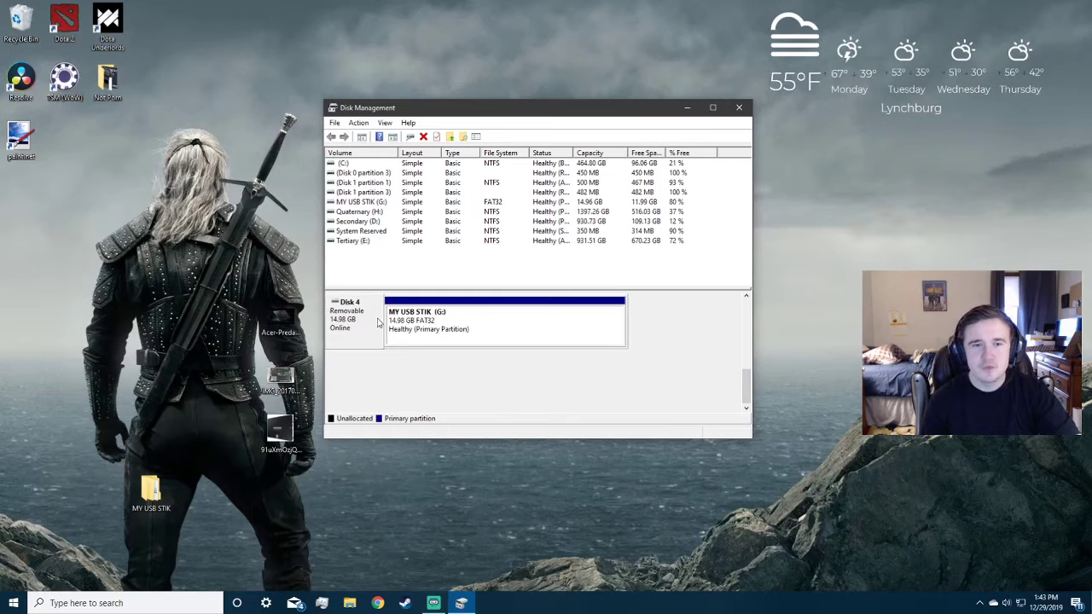
Step: Delete the MY USB STIK (G:) volume on Disk 4, accepting the erasure of its data
{"action": "right_click", "coordinate": [456, 322]}
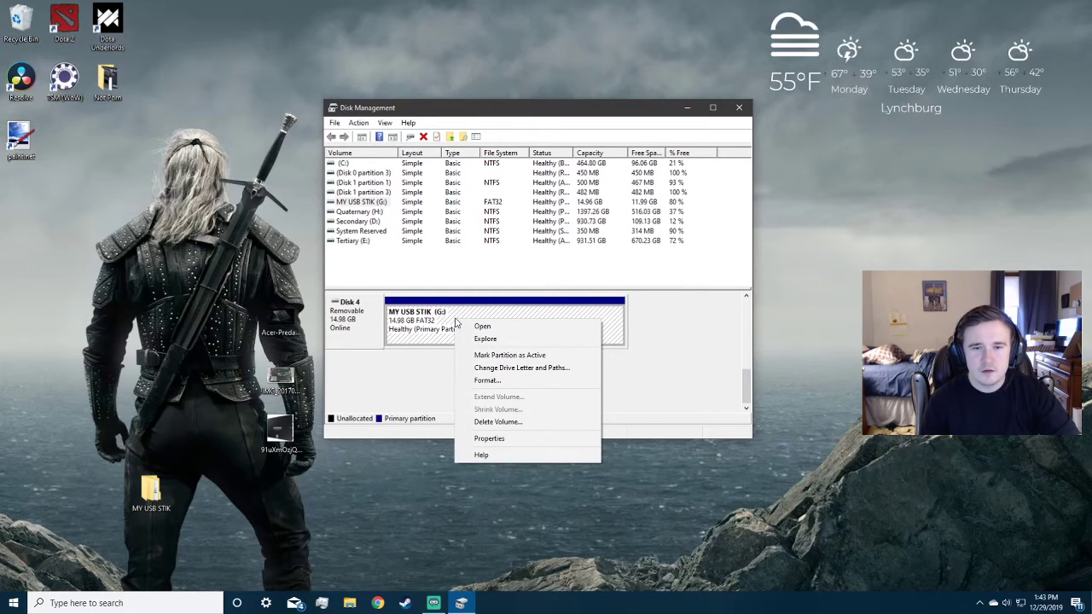
{"action": "left_click", "coordinate": [515, 423]}
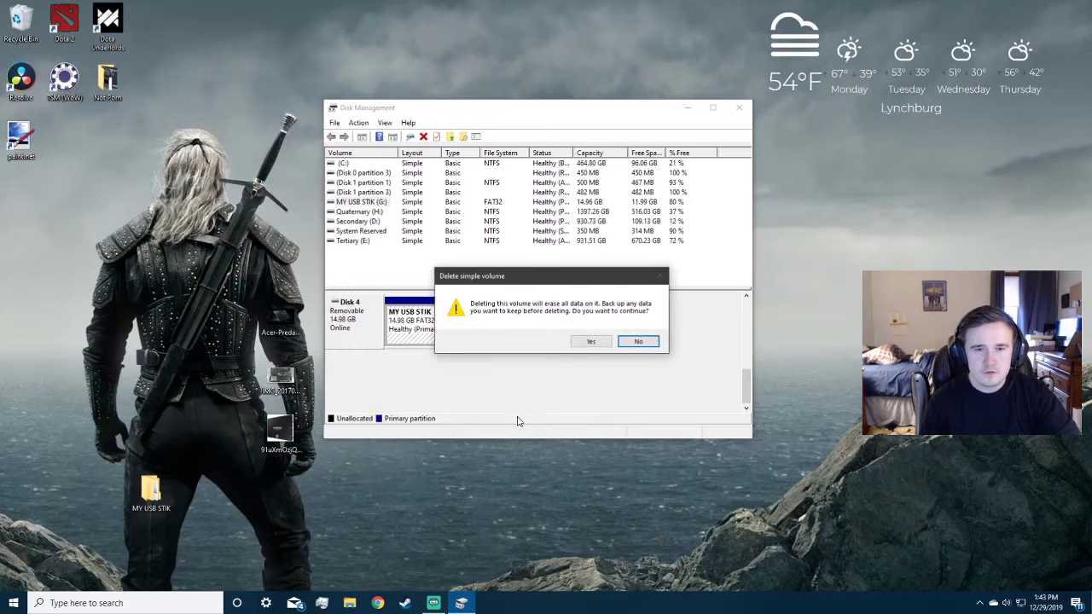
{"action": "left_click", "coordinate": [591, 342]}
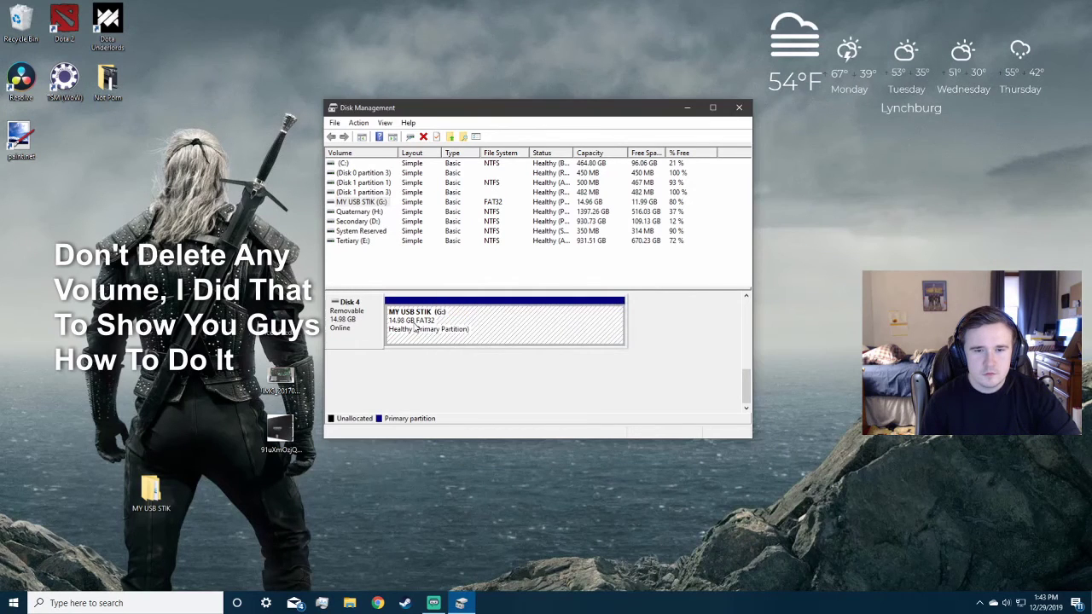
{"action": "right_click", "coordinate": [451, 320]}
{"action": "left_click", "coordinate": [512, 420]}
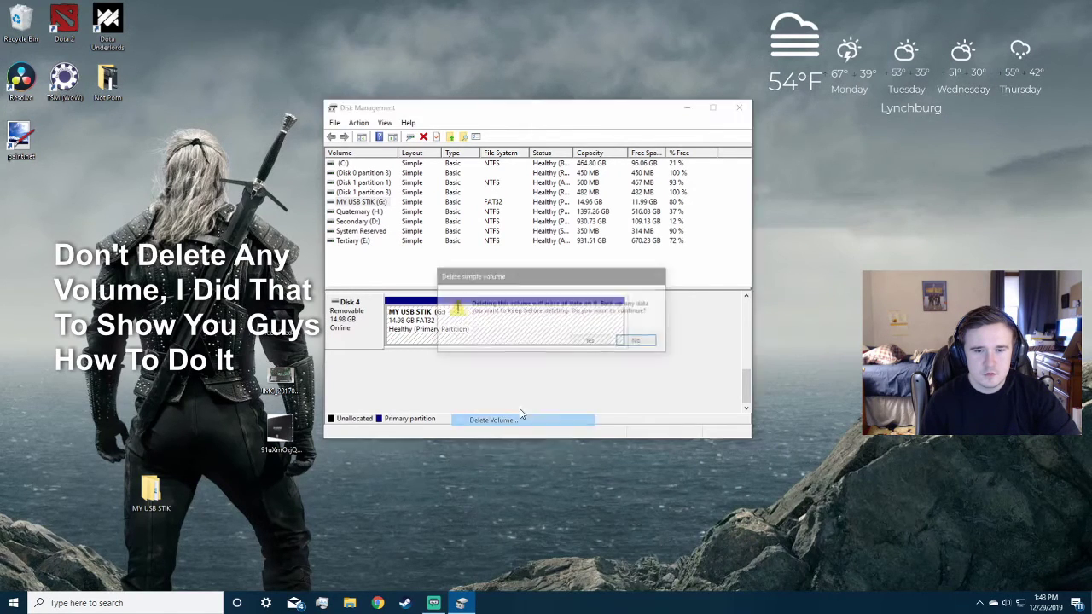
{"action": "left_click", "coordinate": [592, 342]}
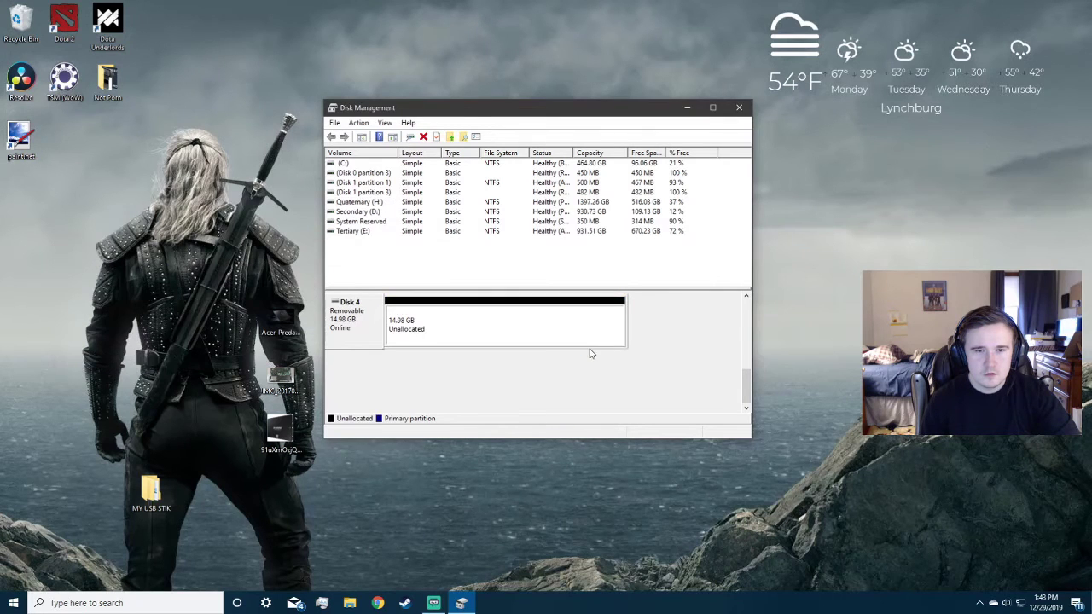
Step: Start a new simple volume in Disk 4's unallocated space, using the full 15333 MB and drive letter F
{"action": "left_click", "coordinate": [408, 340]}
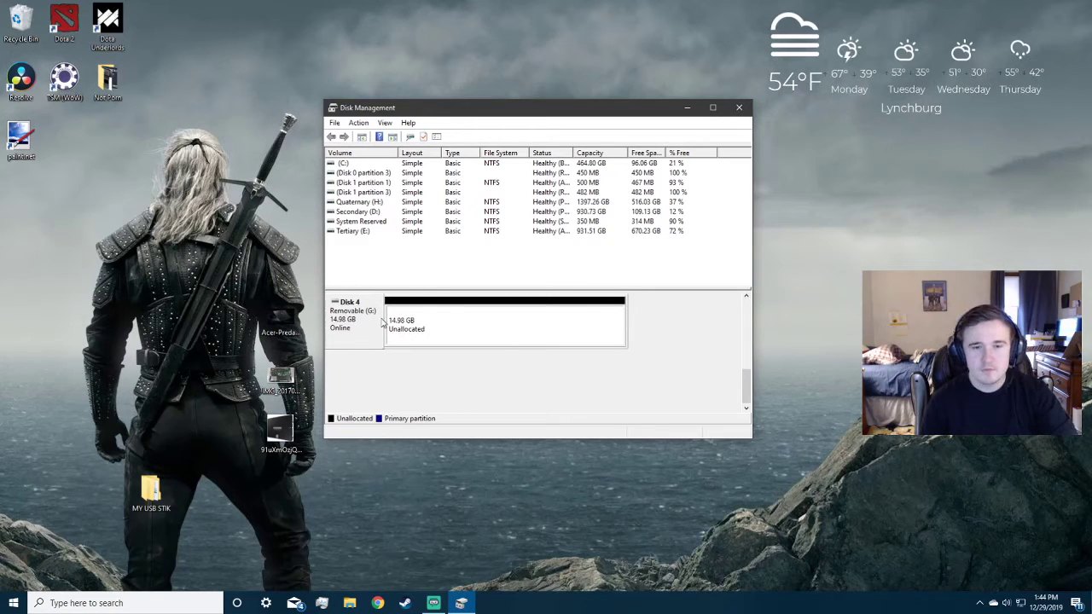
{"action": "right_click", "coordinate": [425, 330]}
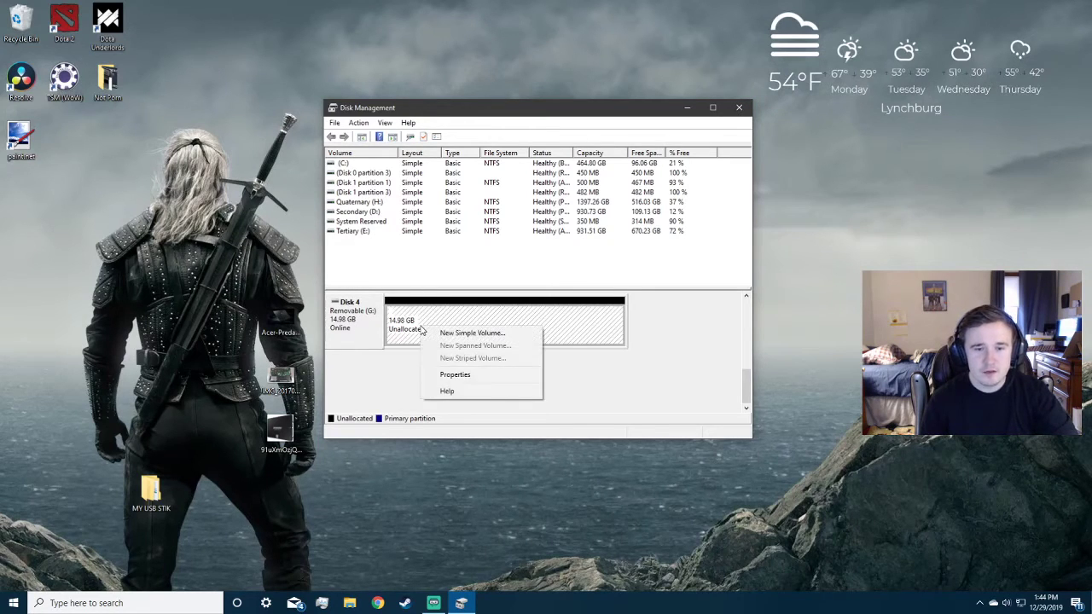
{"action": "left_click", "coordinate": [483, 336]}
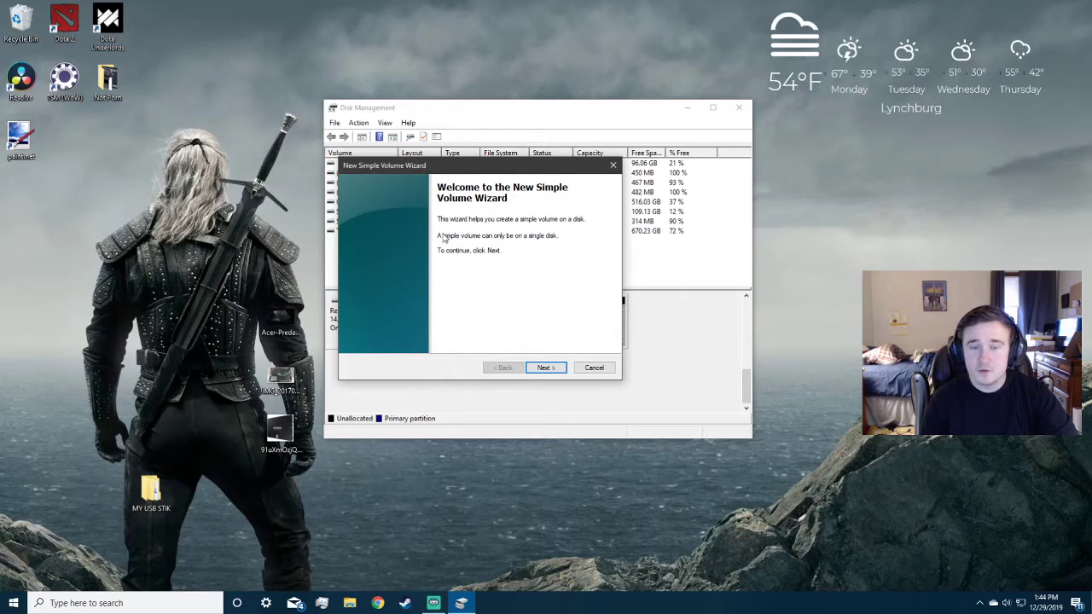
{"action": "left_click", "coordinate": [546, 368]}
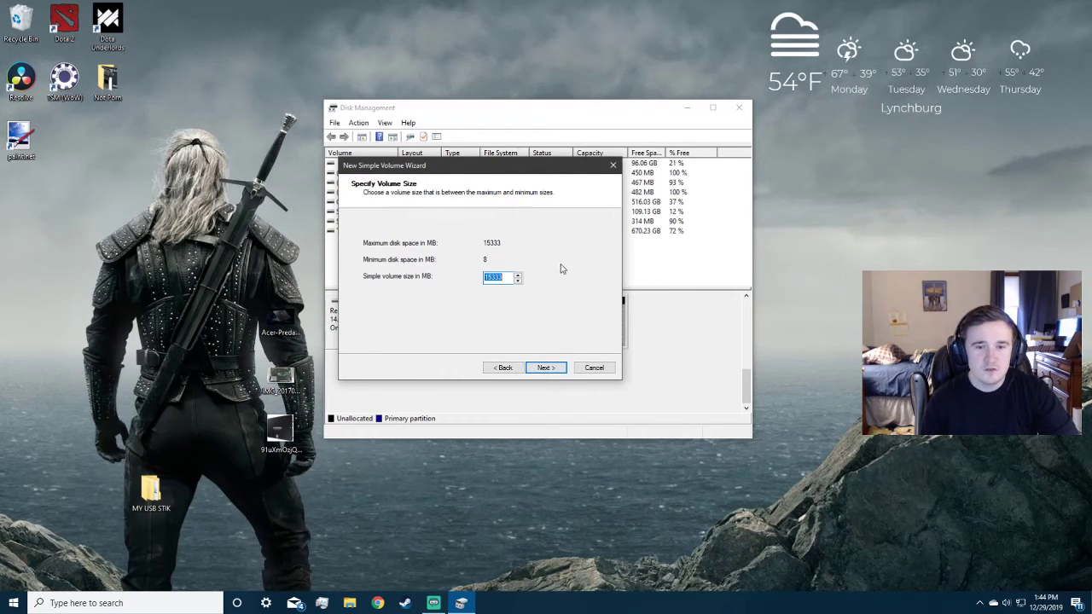
{"action": "left_click", "coordinate": [538, 368]}
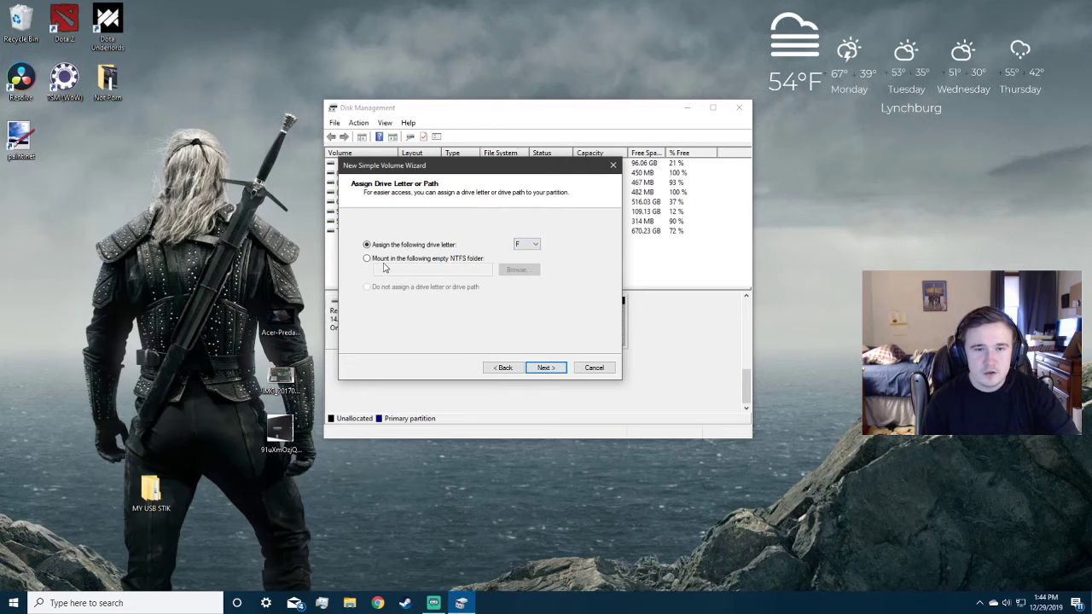
{"action": "left_click", "coordinate": [545, 368]}
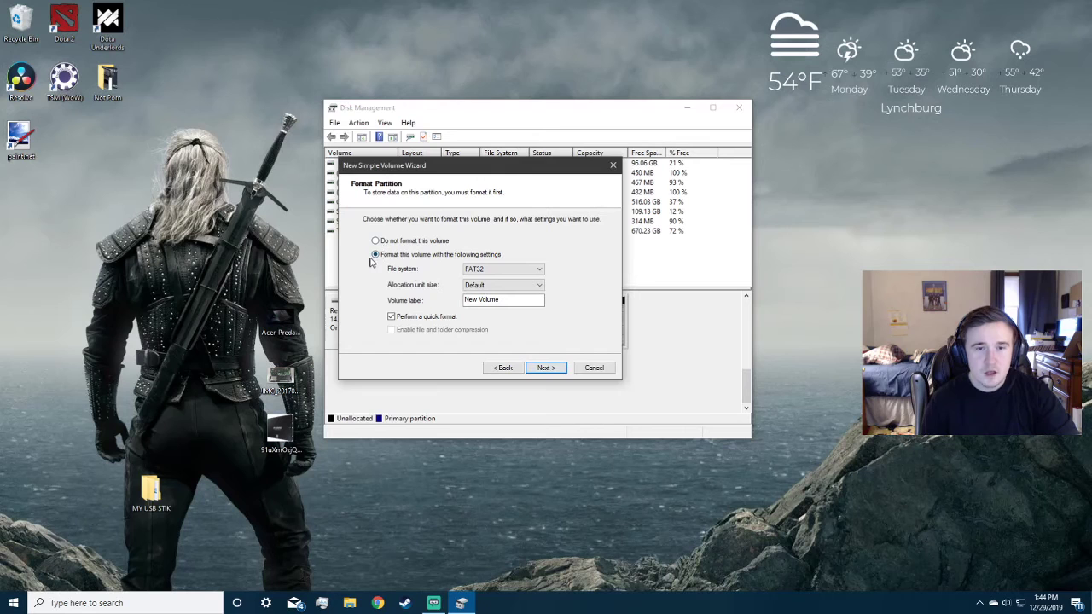
Step: Replace the default volume label with "New Drive"
{"action": "left_click_drag", "start_coordinate": [541, 300], "coordinate": [465, 299]}
{"action": "type", "text": "Newo"}
{"action": "type", "text": "Drive"}
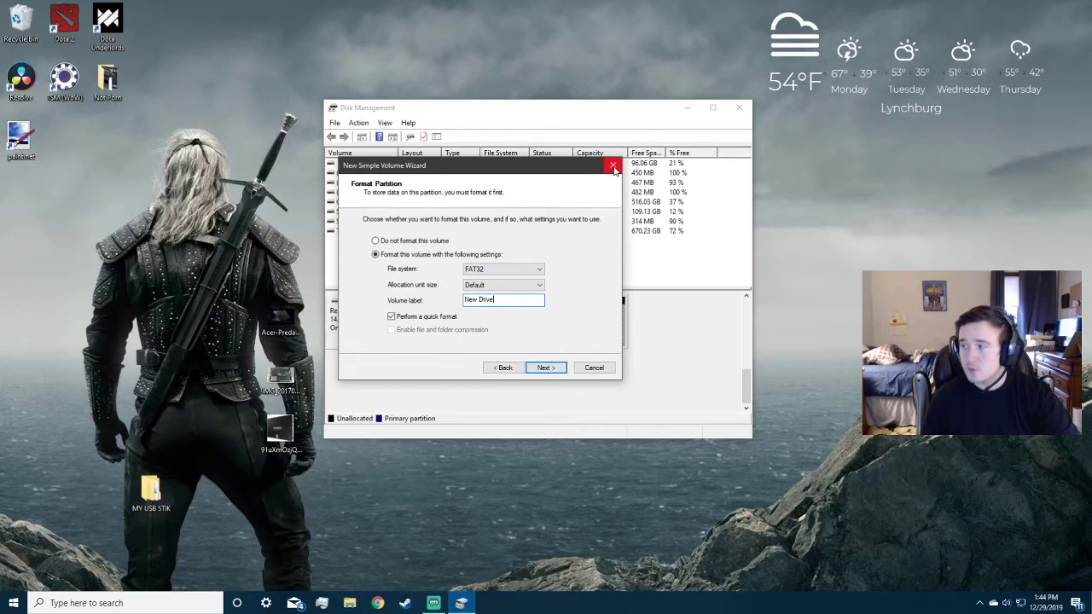
Step: Label the volume "My USB Stic" and finish creating it as FAT32 with a quick format
{"action": "left_click_drag", "start_coordinate": [509, 300], "coordinate": [464, 299]}
{"action": "type", "text": "My Us"}
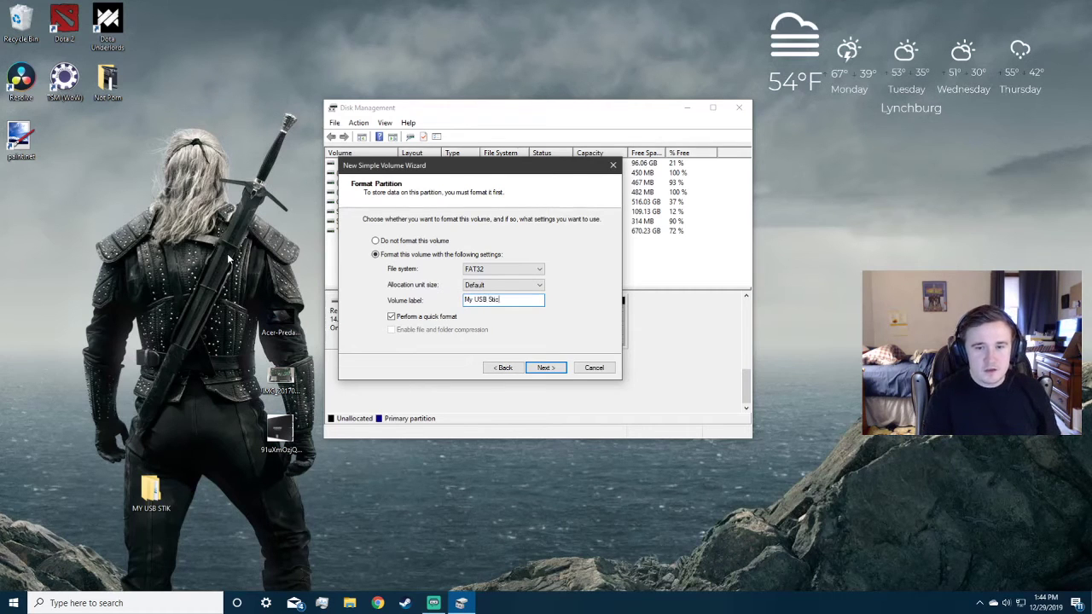
{"action": "key", "text": "Return"}
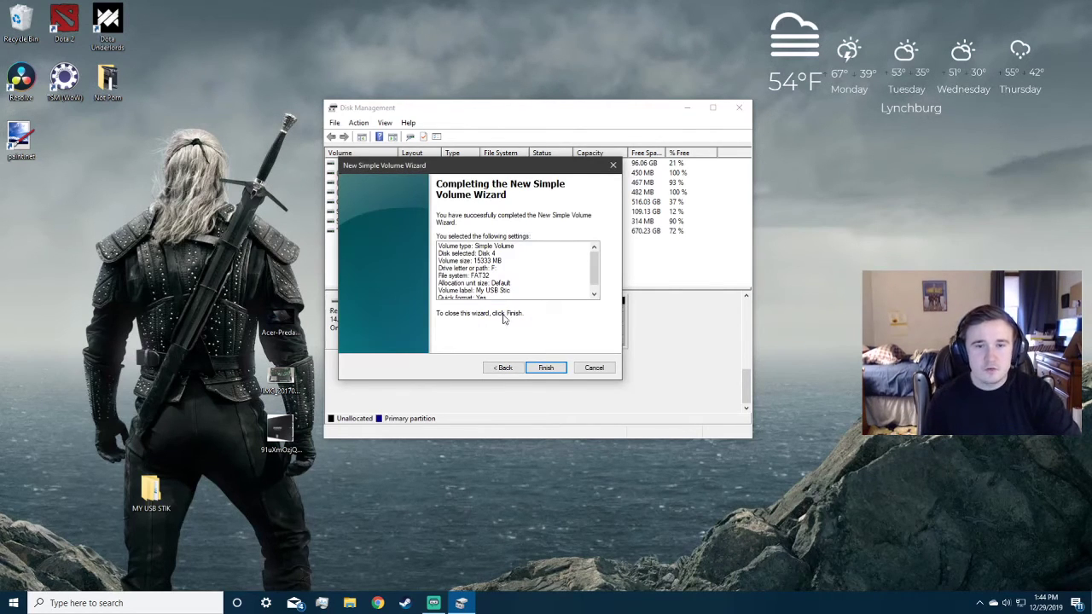
{"action": "scroll", "coordinate": [510, 277], "scroll_direction": "down", "scroll_amount": 1}
{"action": "left_click", "coordinate": [547, 368]}
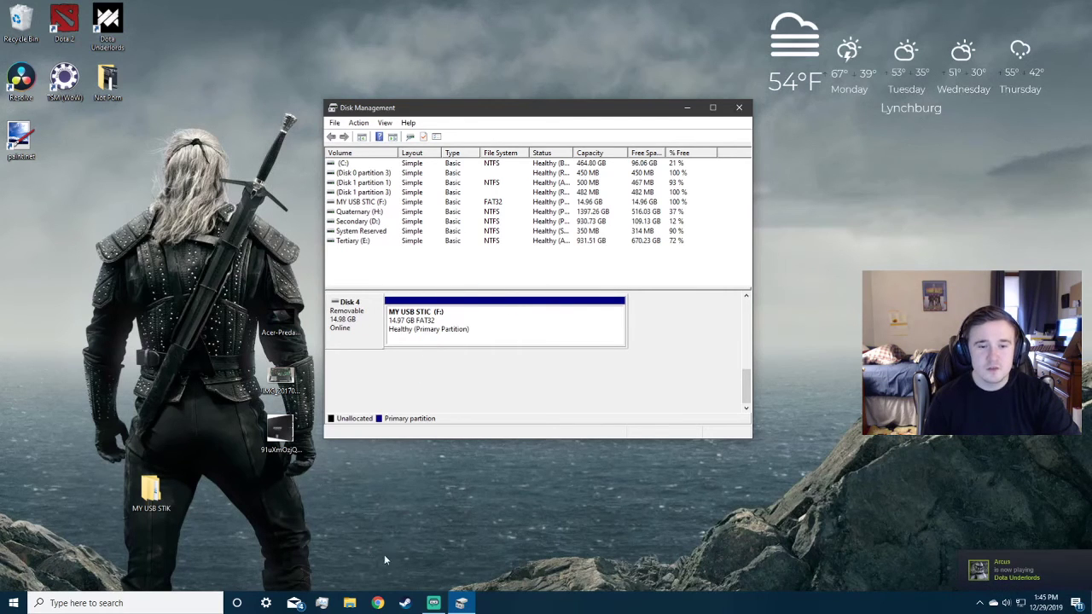
Step: Switch to File Explorer and locate the MY USB STIC (F:) drive under This PC
{"action": "left_click", "coordinate": [349, 604]}
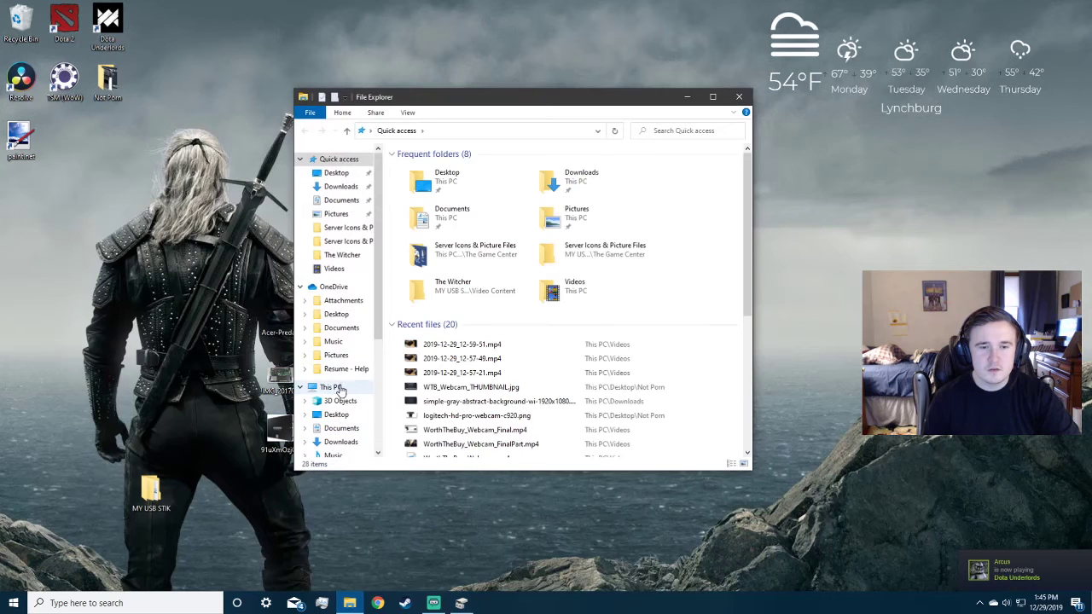
{"action": "left_click", "coordinate": [332, 387]}
{"action": "left_click", "coordinate": [587, 358]}
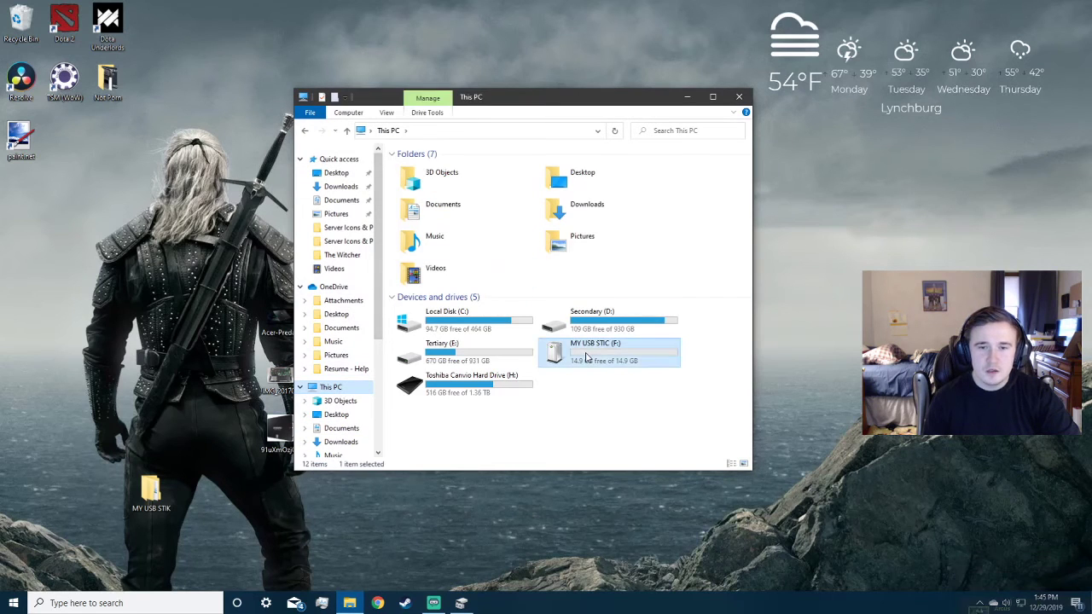